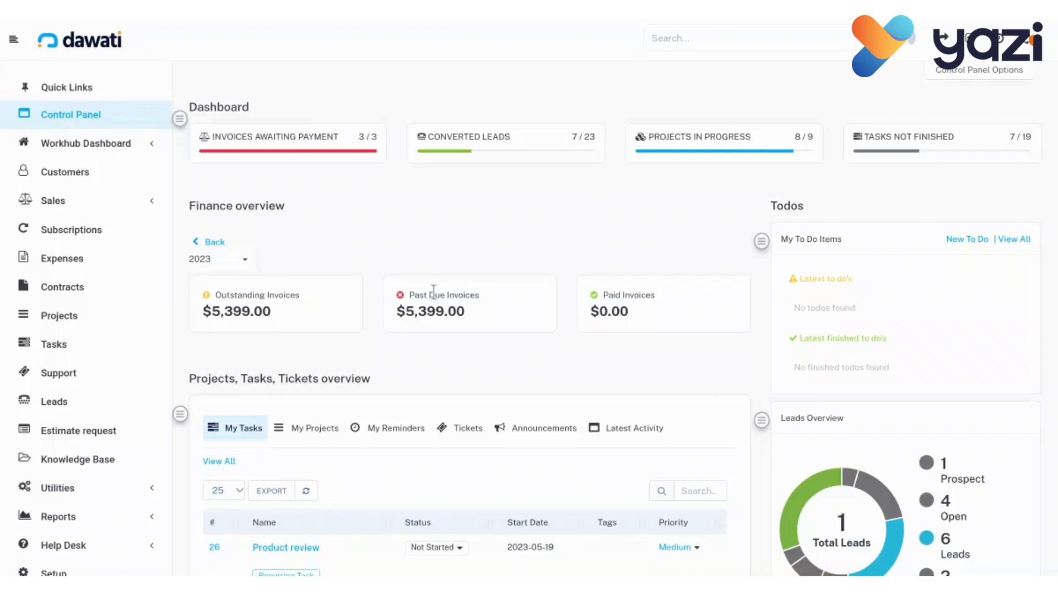
- Start a new project from the projects list and name it "marketing strategy"
{"action": "triple_click", "coordinate": [410, 295]}
{"action": "left_click", "coordinate": [61, 317]}
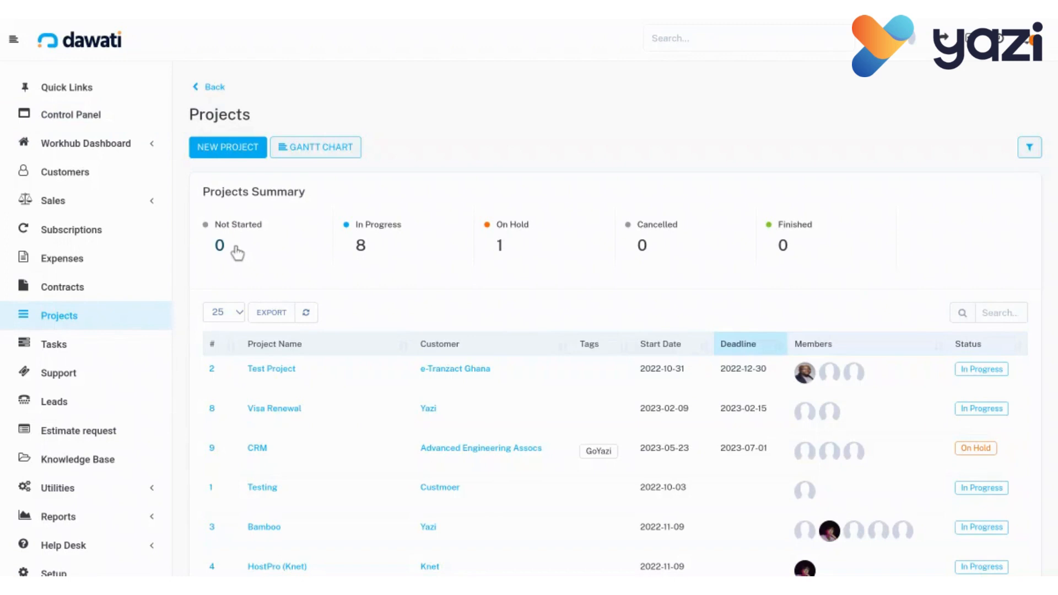
{"action": "left_click", "coordinate": [226, 147]}
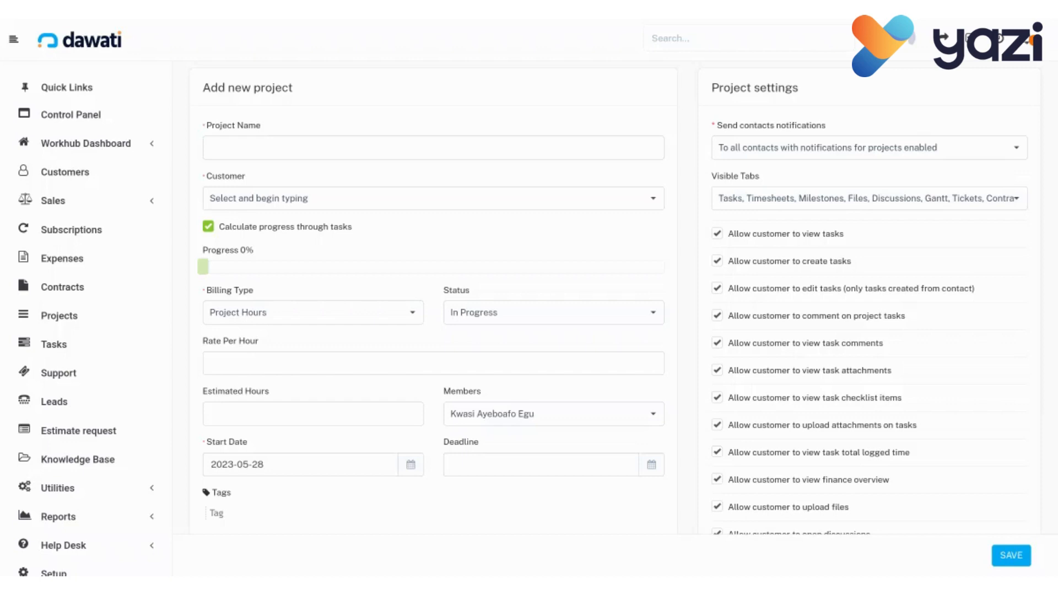
{"action": "left_click", "coordinate": [226, 146]}
{"action": "type", "text": "m"}
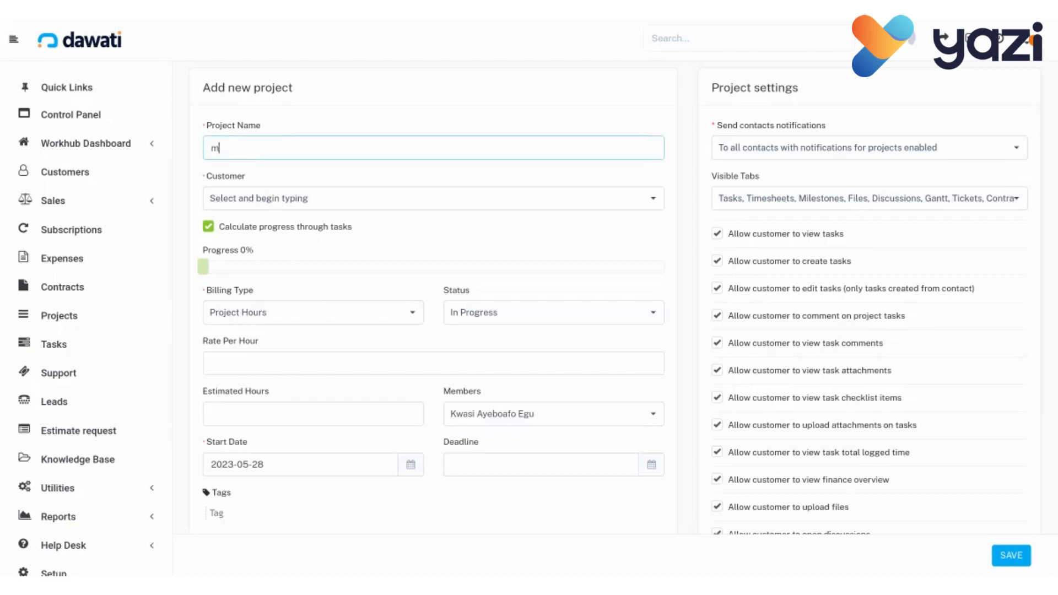
{"action": "type", "text": "arketing strategy"}
- Assign the customer A & A Custom Rubber Stamps to the new project
{"action": "left_click", "coordinate": [294, 200]}
{"action": "type", "text": "a"}
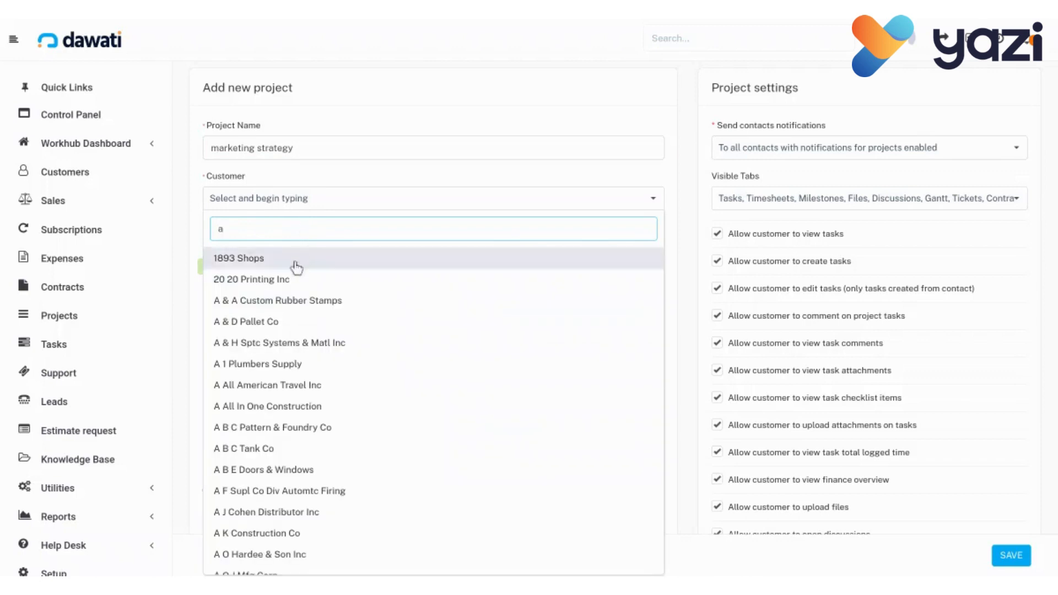
{"action": "left_click", "coordinate": [287, 303]}
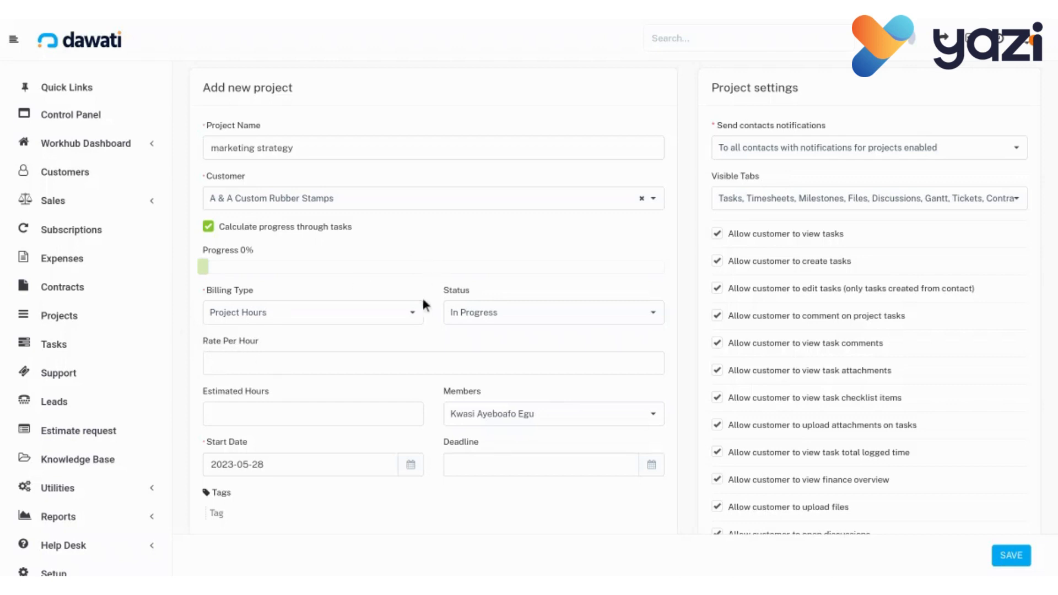
- Try the billing types Fixed Rate, Project Hours and Task Hours in turn for the project
{"action": "left_click", "coordinate": [417, 313]}
{"action": "left_click", "coordinate": [280, 356]}
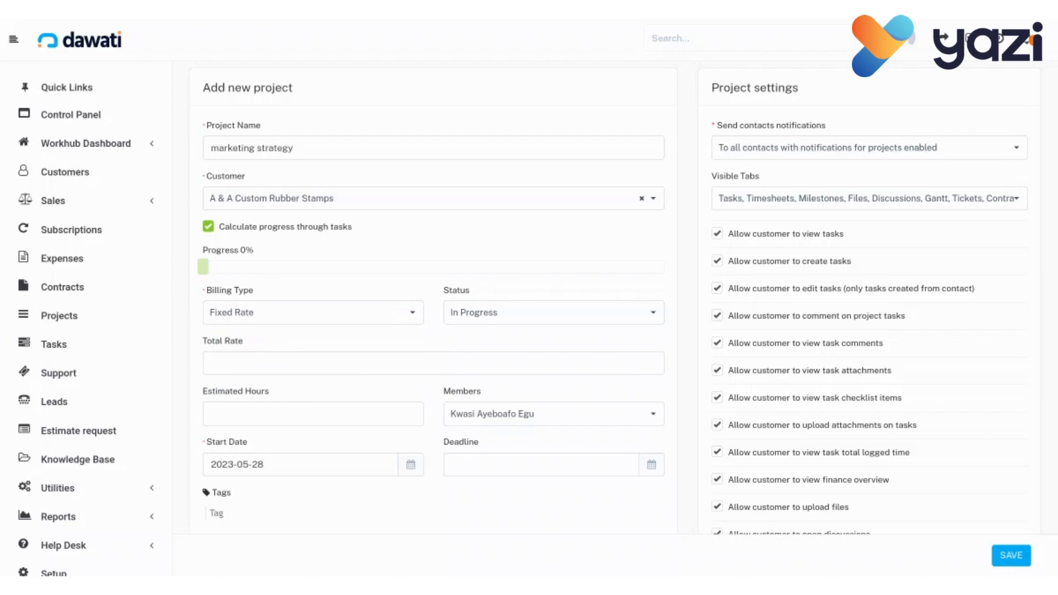
{"action": "left_click", "coordinate": [293, 319]}
{"action": "left_click", "coordinate": [266, 380]}
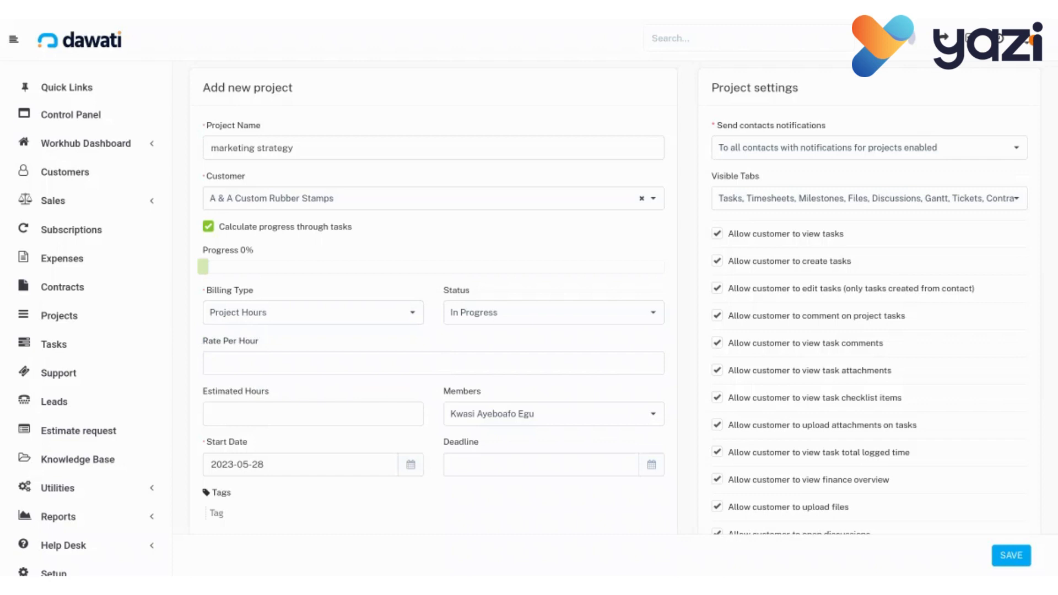
{"action": "left_click", "coordinate": [314, 314]}
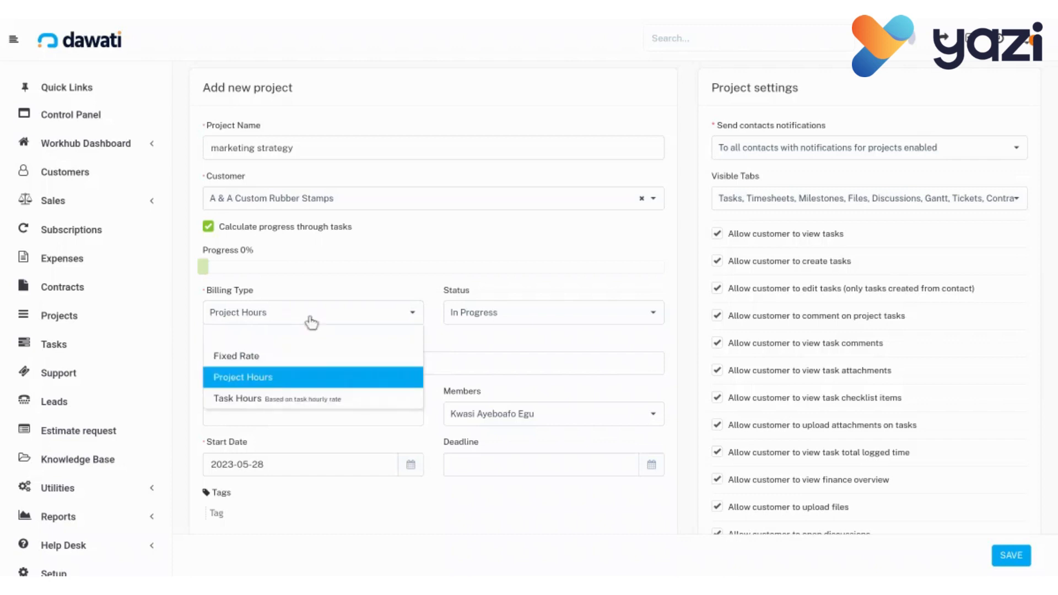
{"action": "left_click", "coordinate": [257, 400]}
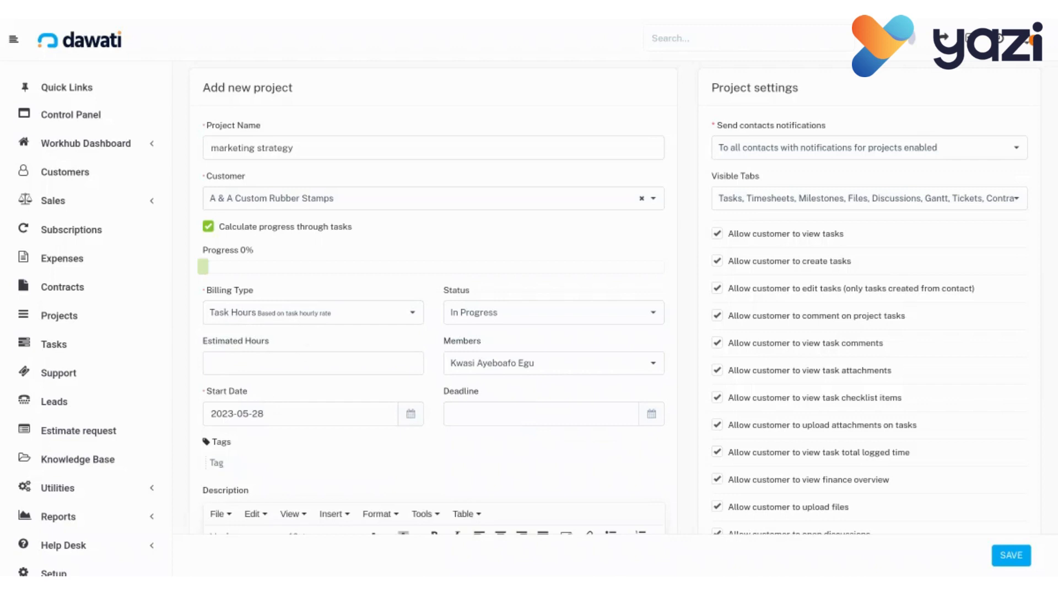
- Set the billing type to Fixed Rate and enter a total rate of 23000
{"action": "left_click", "coordinate": [411, 320]}
{"action": "left_click", "coordinate": [296, 358]}
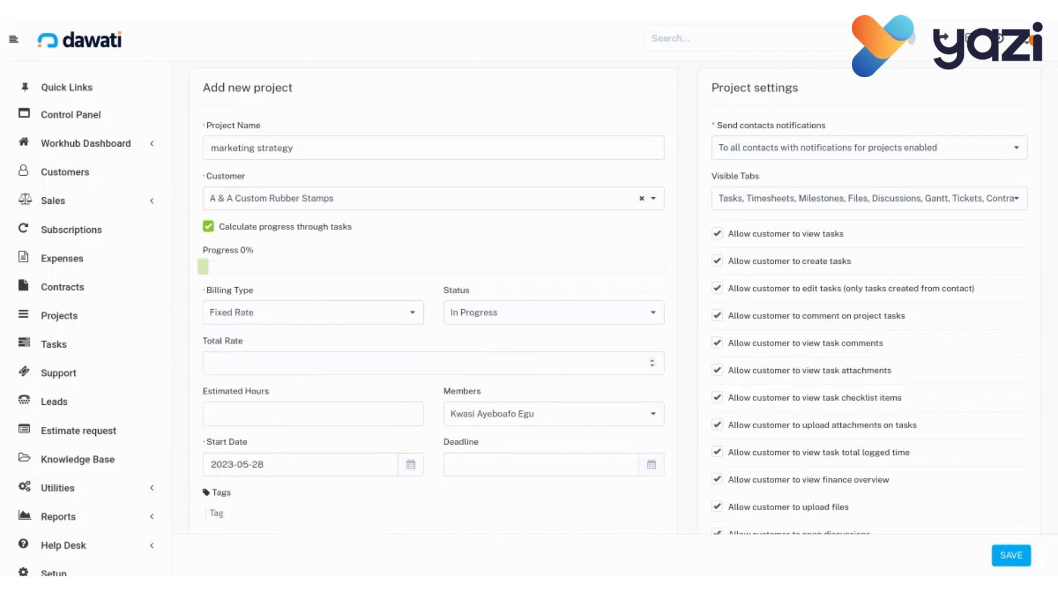
{"action": "left_click", "coordinate": [260, 360]}
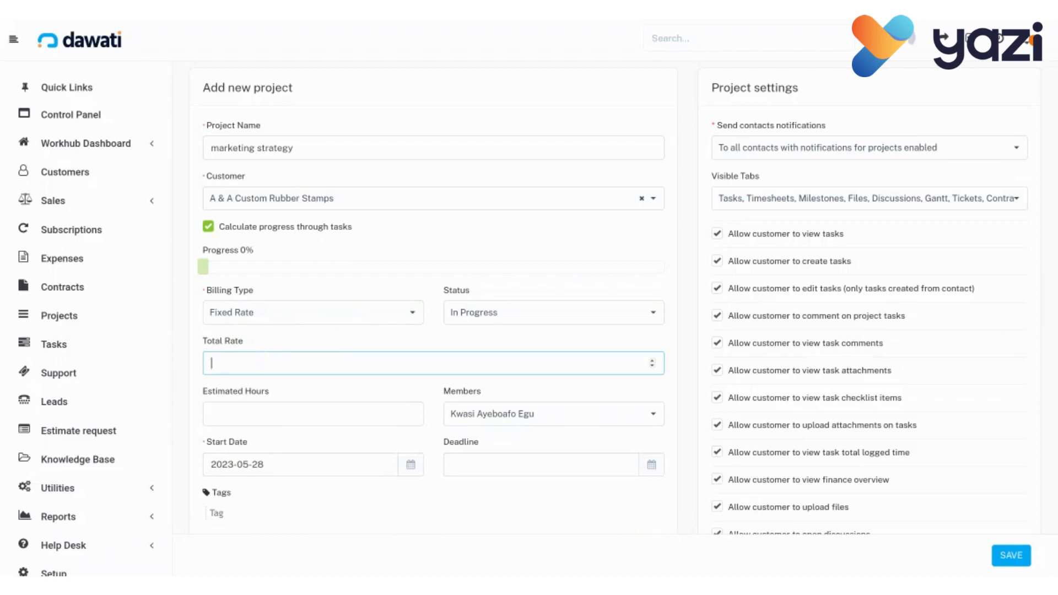
{"action": "type", "text": "23000"}
- Set the project status to Not Started and the estimated hours to 360
{"action": "left_click", "coordinate": [607, 317]}
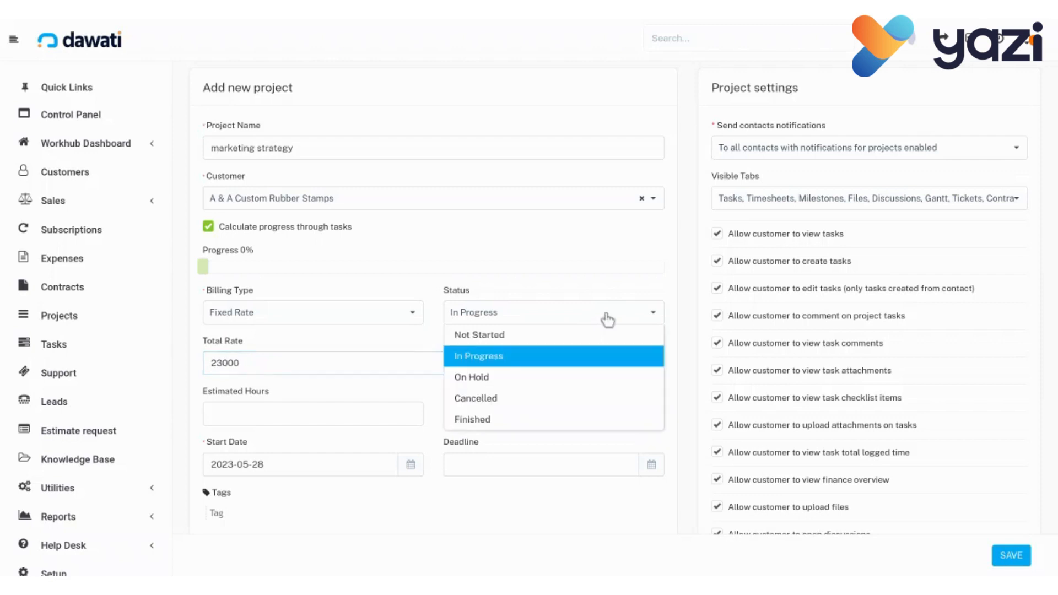
{"action": "left_click", "coordinate": [521, 336]}
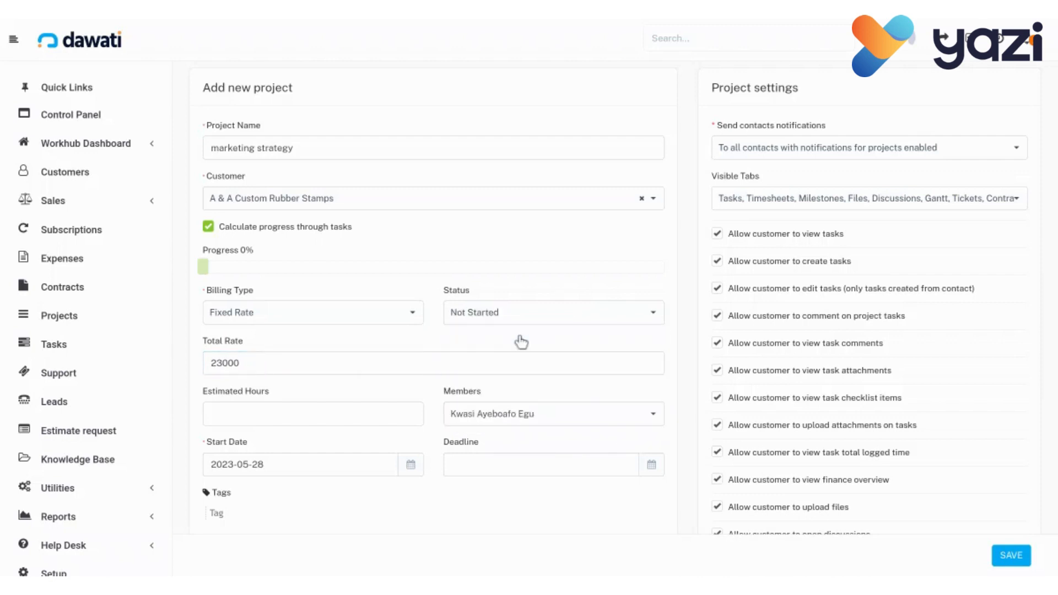
{"action": "left_click", "coordinate": [263, 411]}
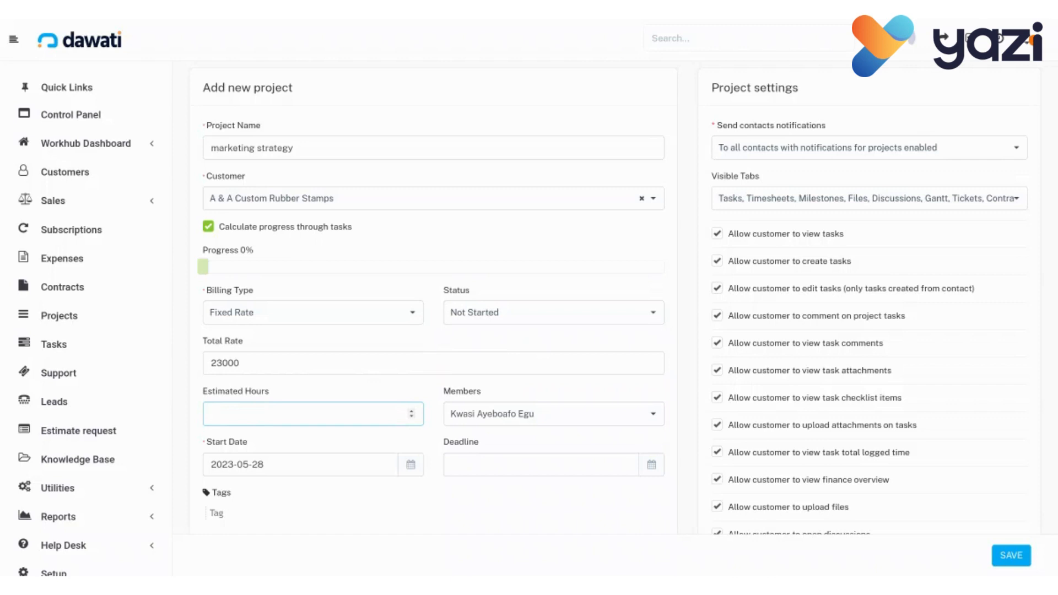
{"action": "type", "text": "360"}
- Add the sixth and tenth people in the staff list as project members
{"action": "left_click", "coordinate": [654, 421]}
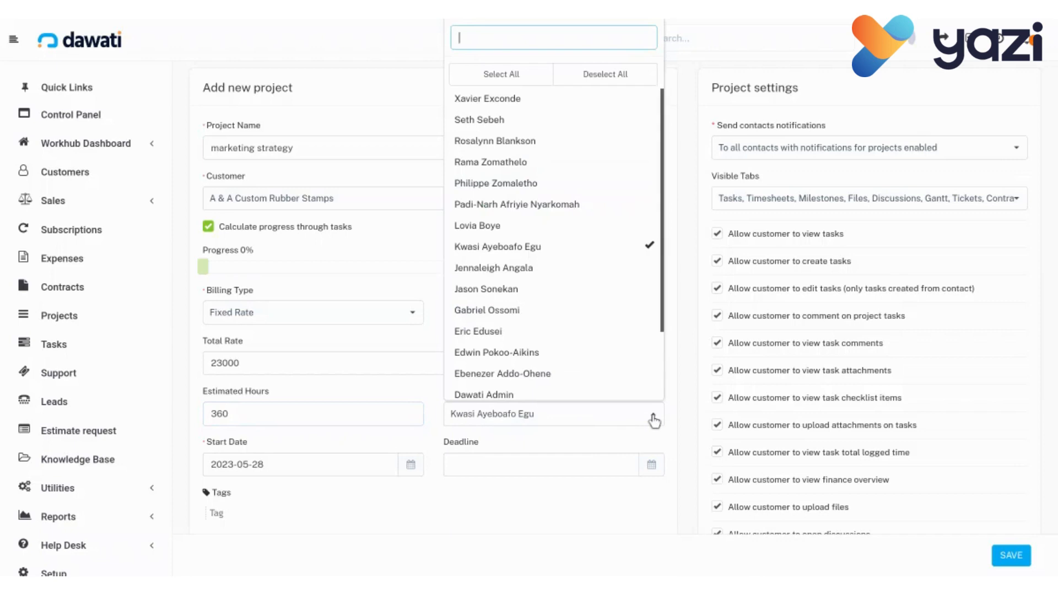
{"action": "left_click", "coordinate": [538, 205]}
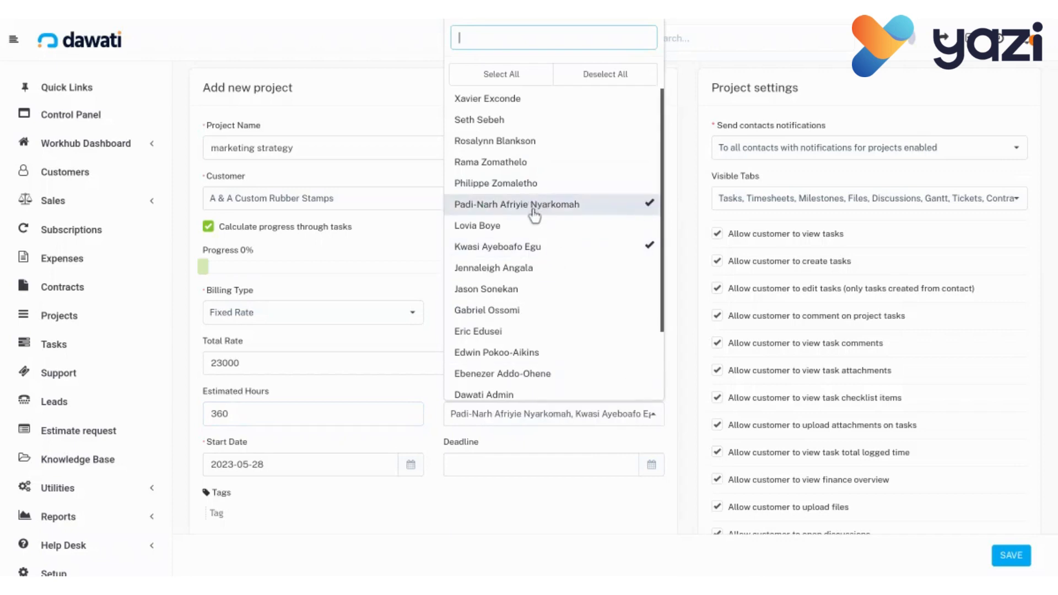
{"action": "left_click", "coordinate": [523, 289]}
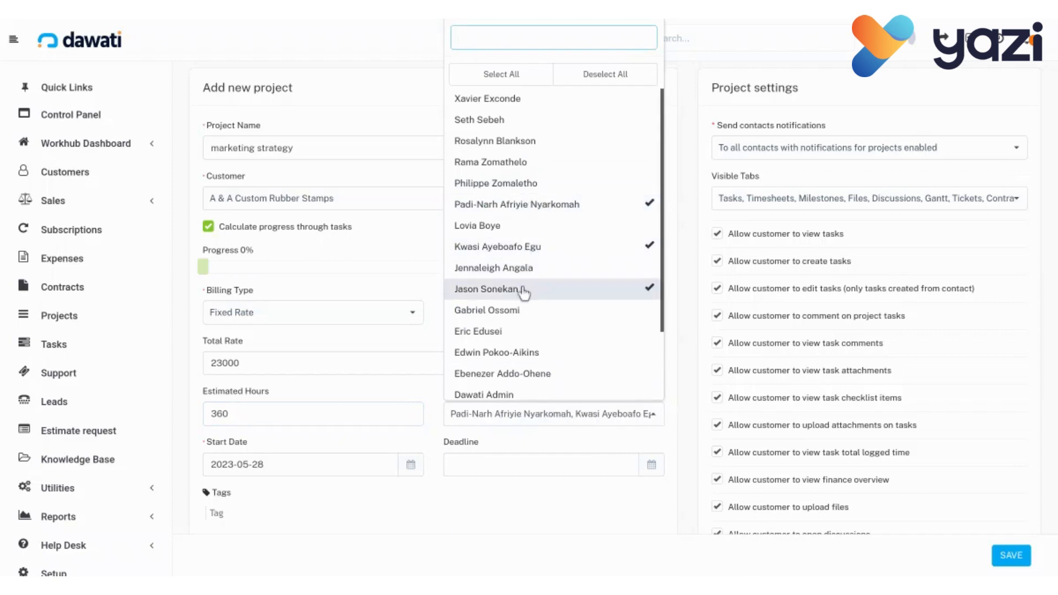
{"action": "left_click", "coordinate": [500, 503]}
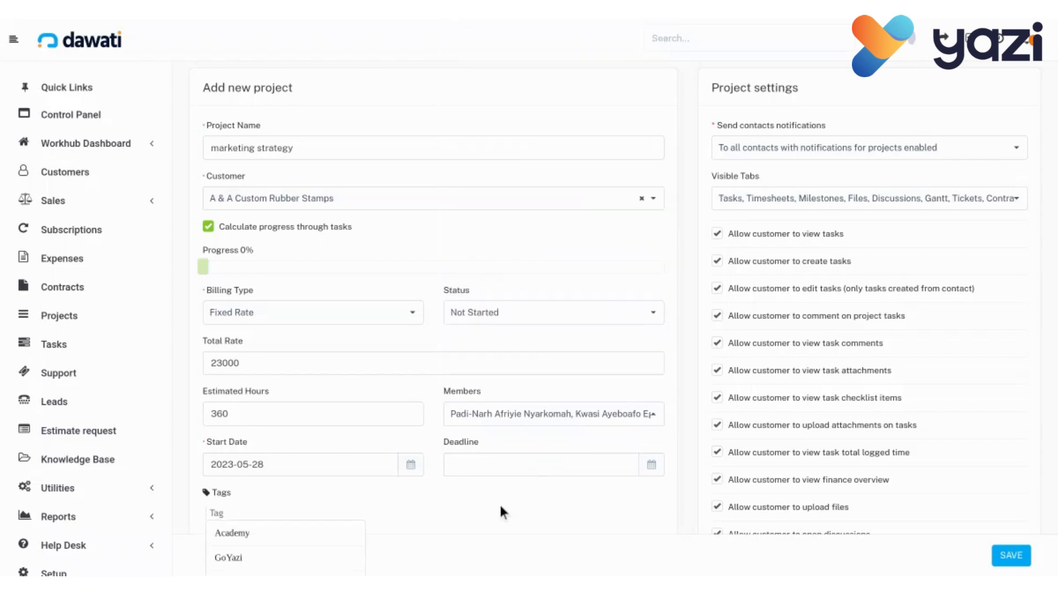
- Set the project's start date to 2023-05-30 and its deadline to 2023-06-30
{"action": "scroll", "coordinate": [366, 474], "scroll_direction": "down", "scroll_amount": 1}
{"action": "scroll", "coordinate": [365, 474], "scroll_direction": "down", "scroll_amount": 1}
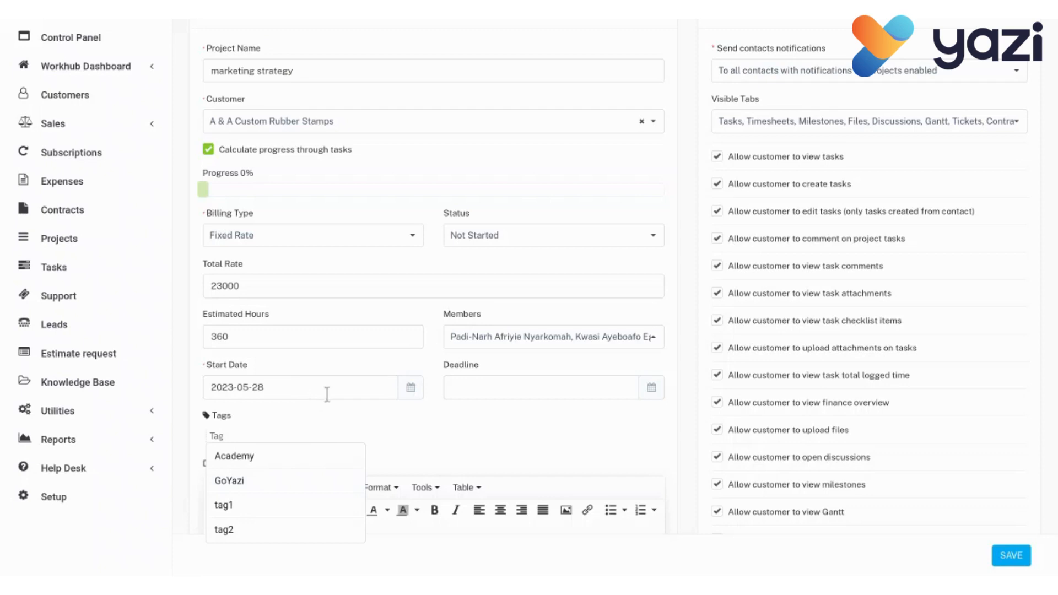
{"action": "left_click", "coordinate": [408, 392]}
{"action": "left_click", "coordinate": [410, 389]}
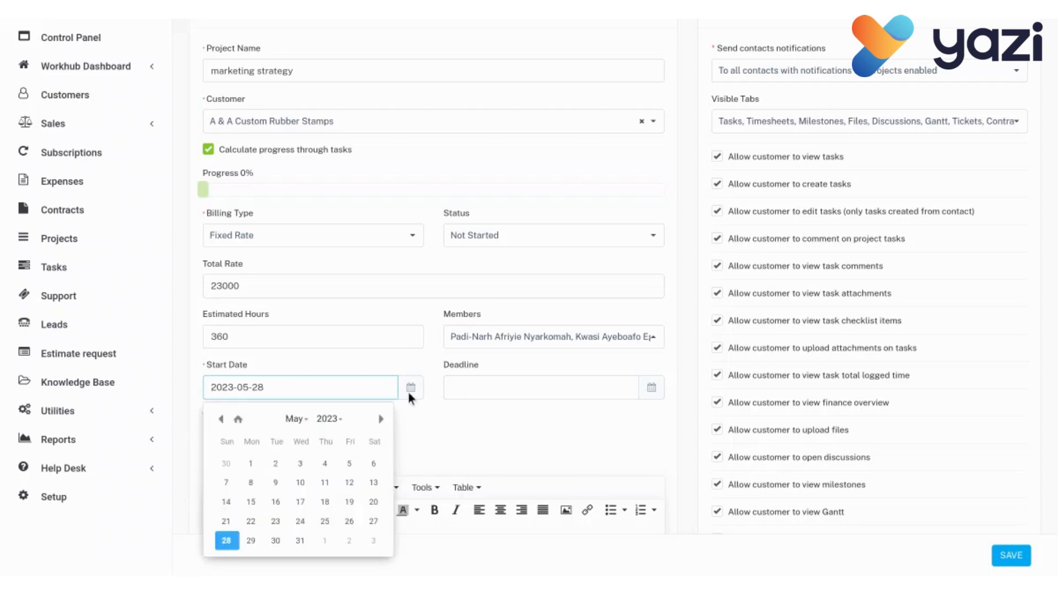
{"action": "left_click", "coordinate": [276, 542]}
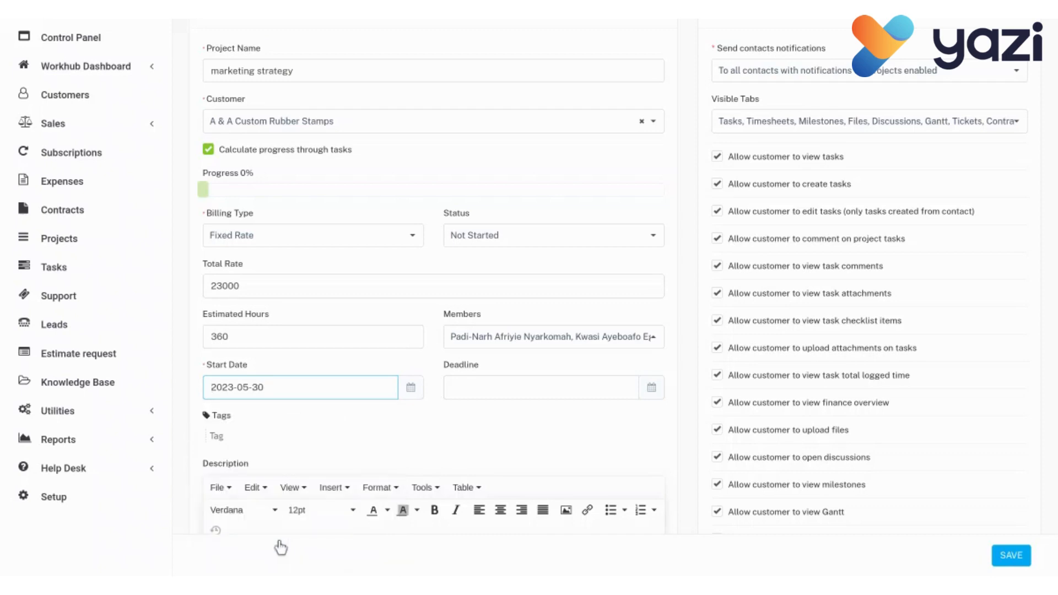
{"action": "left_click", "coordinate": [652, 388]}
{"action": "left_click", "coordinate": [620, 420]}
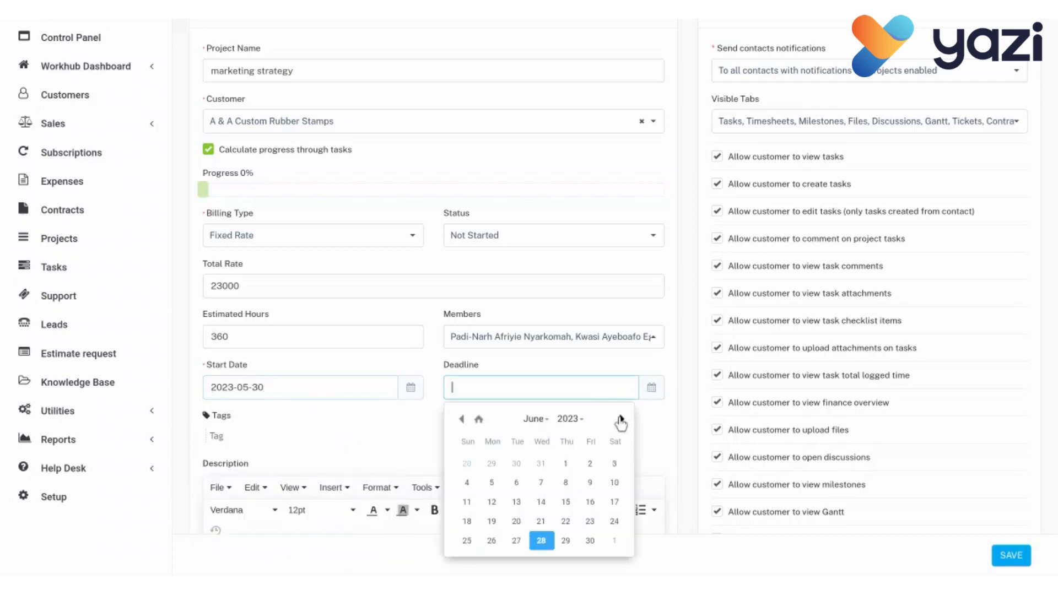
{"action": "left_click", "coordinate": [590, 541]}
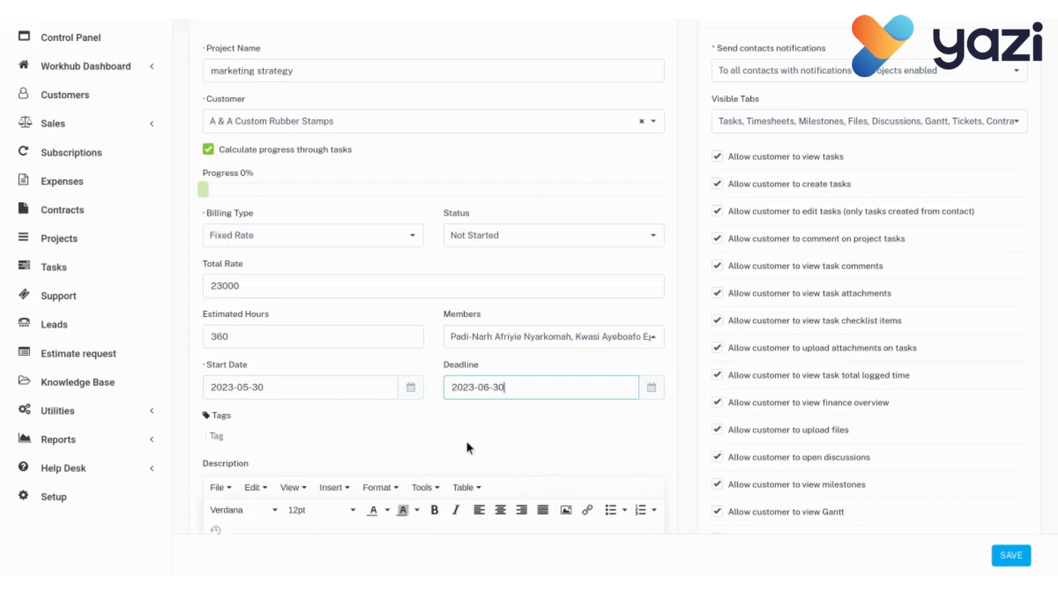
- Enter "marketing for a rubber stamp company" as the project description
{"action": "scroll", "coordinate": [467, 447], "scroll_direction": "down", "scroll_amount": 3}
{"action": "scroll", "coordinate": [467, 386], "scroll_direction": "down", "scroll_amount": 1}
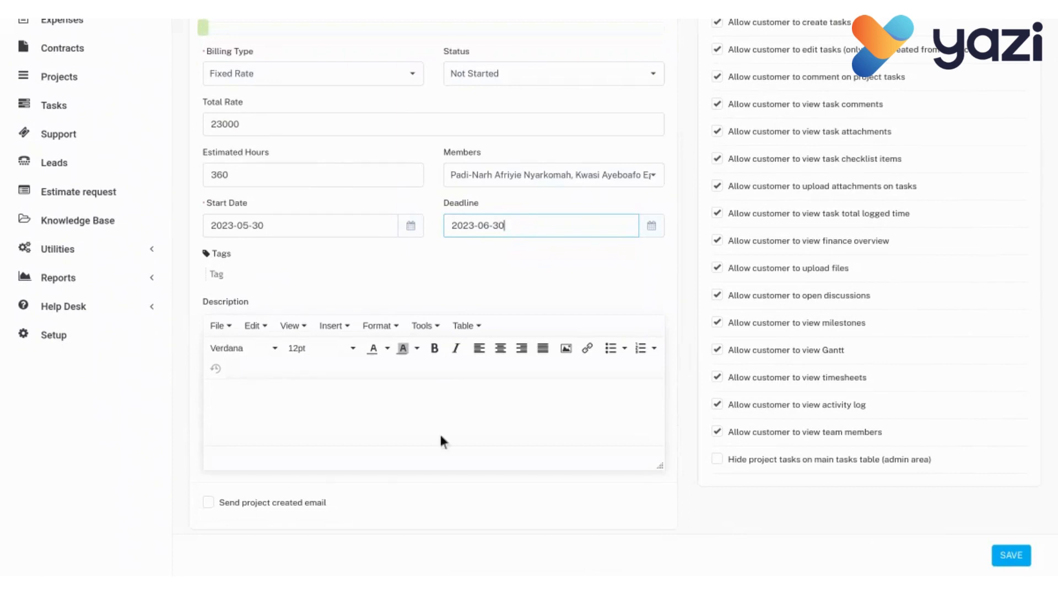
{"action": "left_click", "coordinate": [283, 404]}
{"action": "type", "text": "ma"}
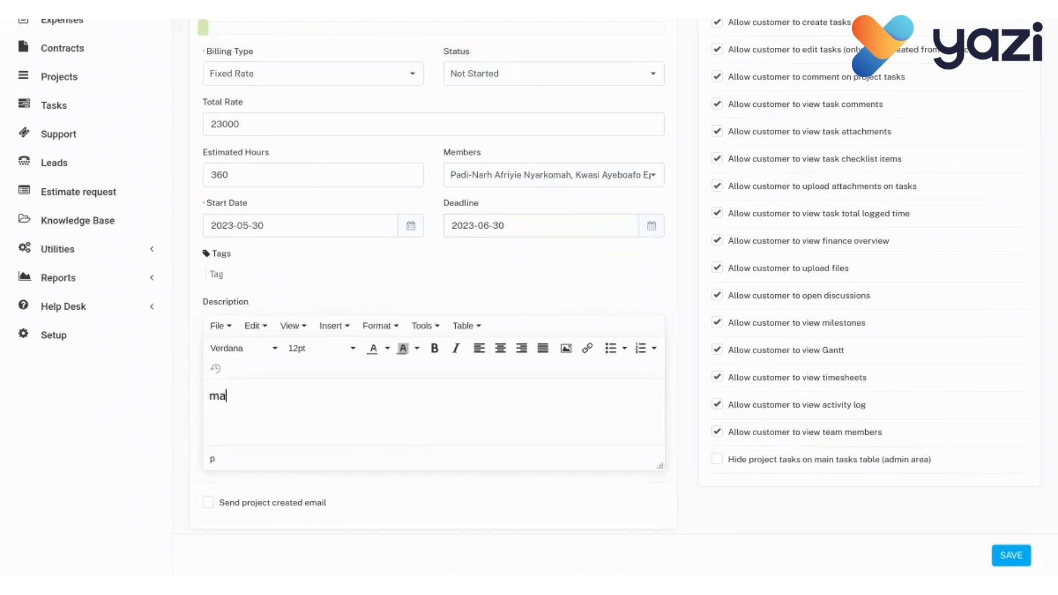
{"action": "type", "text": "rketing for a rubber stamp c"}
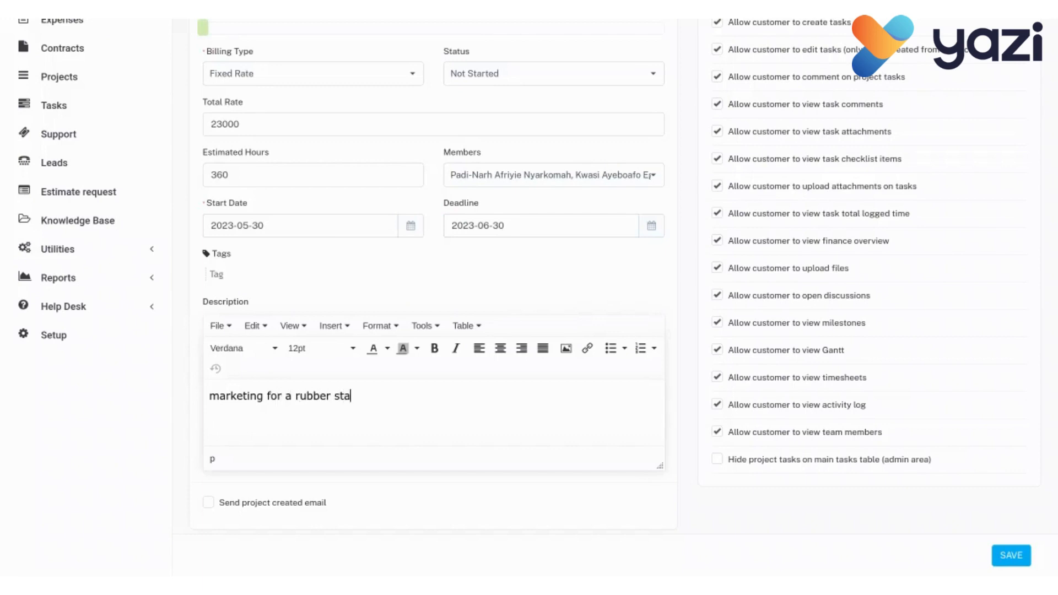
{"action": "type", "text": "ompany"}
- Enable sending the project created email and save the new project
{"action": "left_click", "coordinate": [208, 502]}
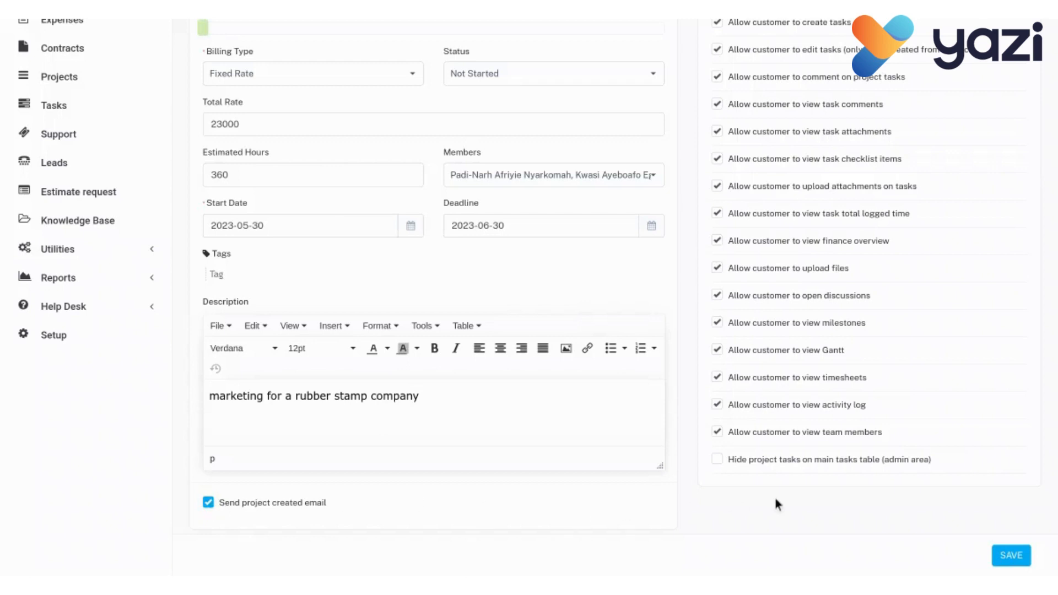
{"action": "left_click", "coordinate": [1010, 557]}
{"action": "left_click", "coordinate": [1012, 558]}
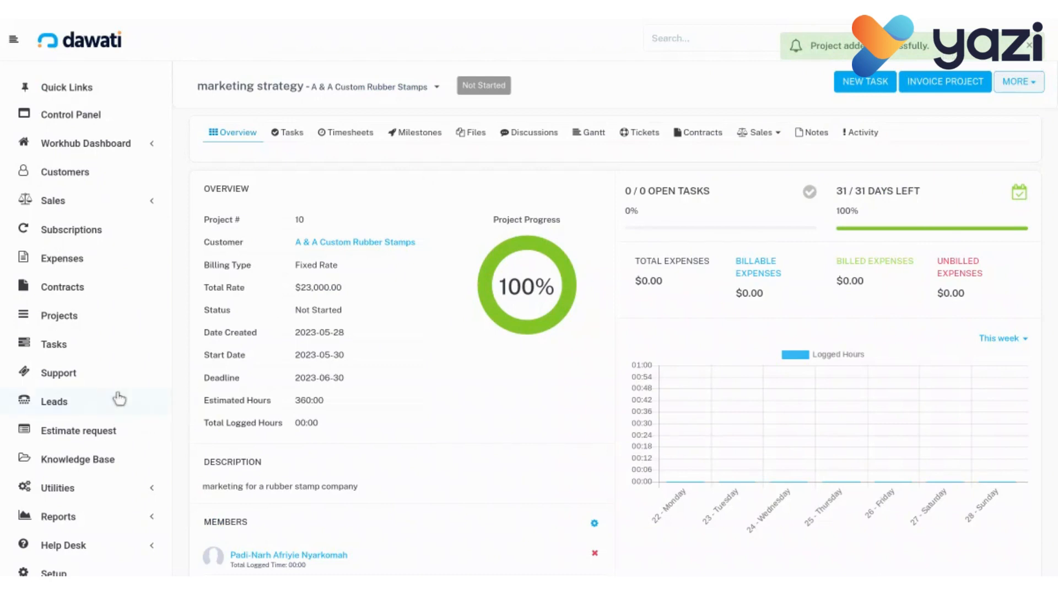
- Open the marketing strategy project for editing from the projects list
{"action": "left_click", "coordinate": [74, 329]}
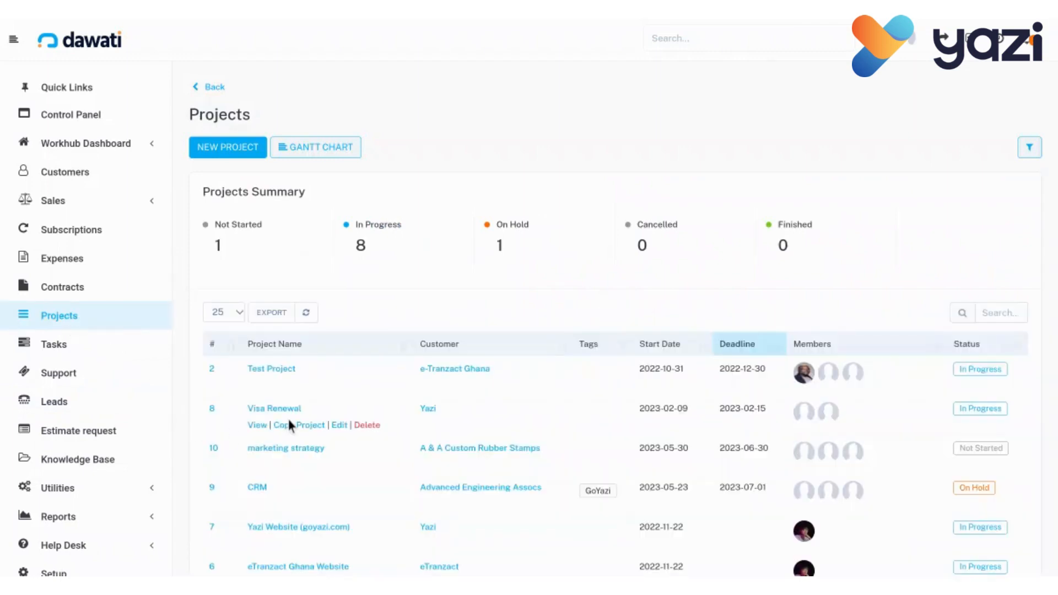
{"action": "mouse_move", "coordinate": [298, 457]}
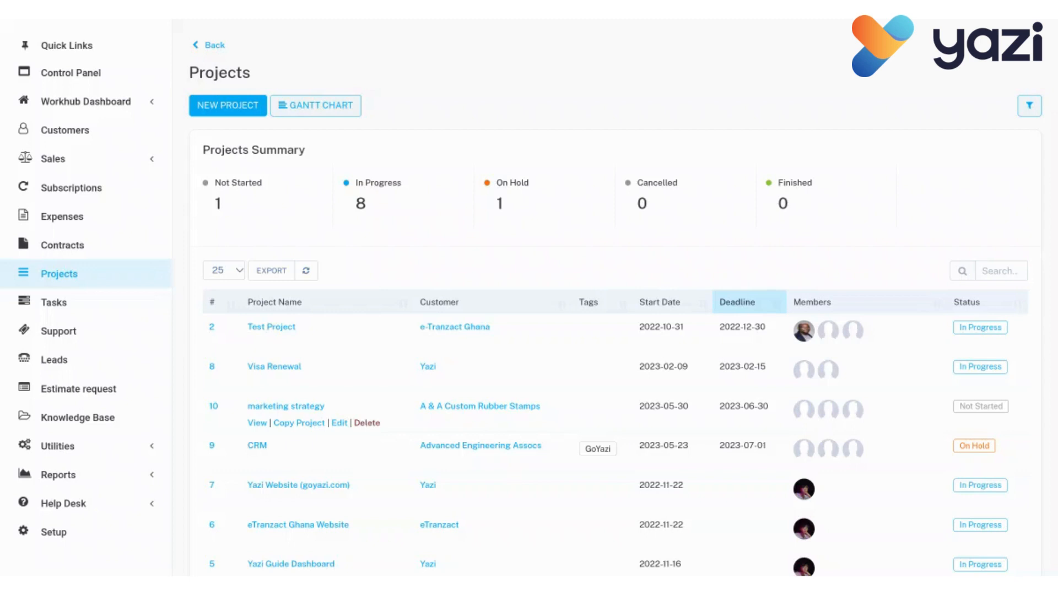
{"action": "left_click", "coordinate": [339, 423]}
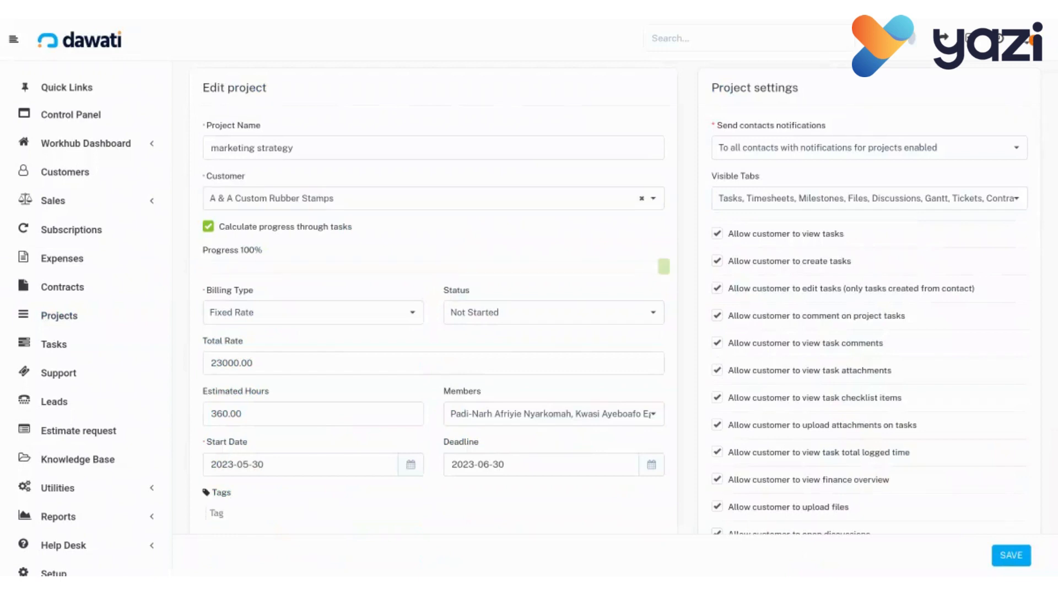
- Add the eleventh person in the staff list as a project member and set the status to In Progress
{"action": "left_click", "coordinate": [652, 417]}
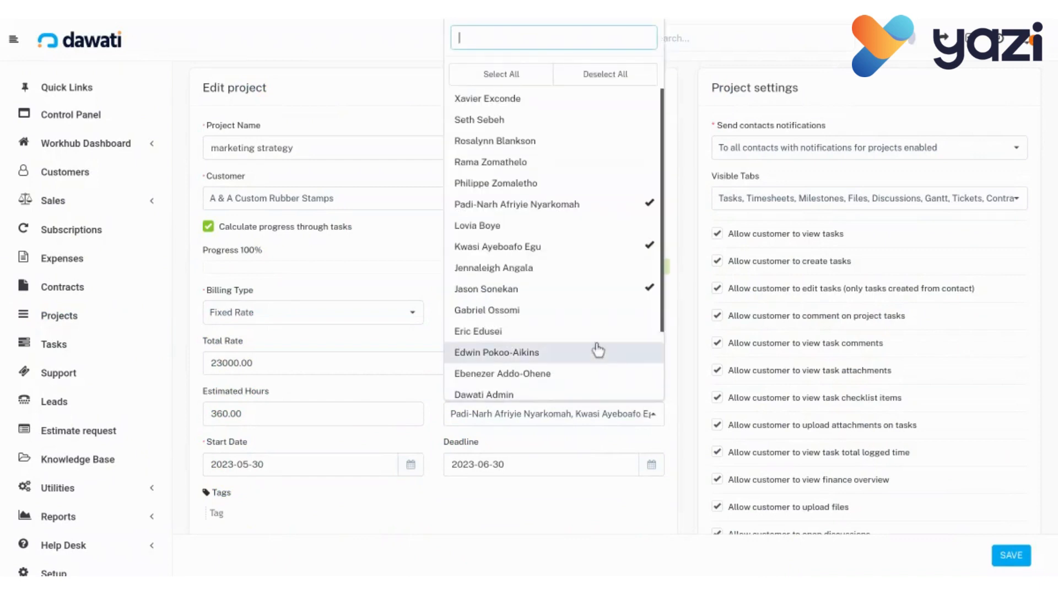
{"action": "left_click", "coordinate": [590, 313]}
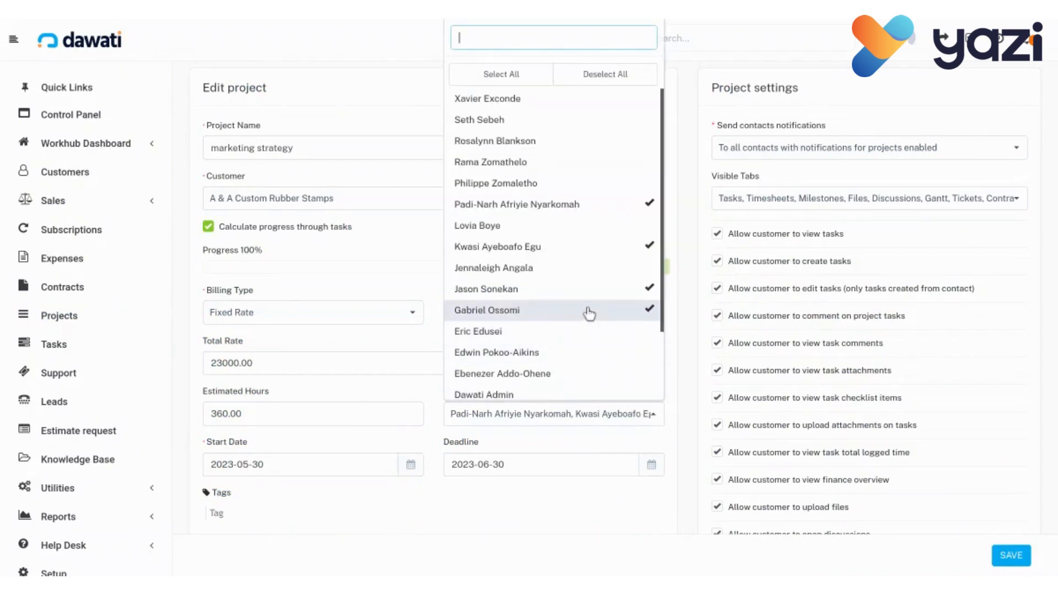
{"action": "left_click", "coordinate": [534, 509]}
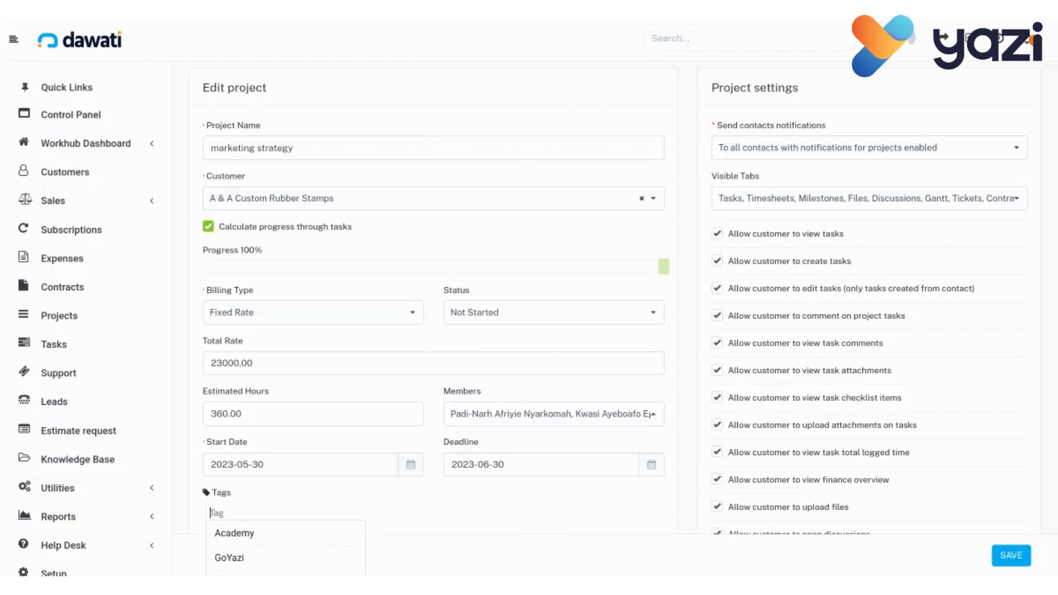
{"action": "left_click", "coordinate": [656, 320]}
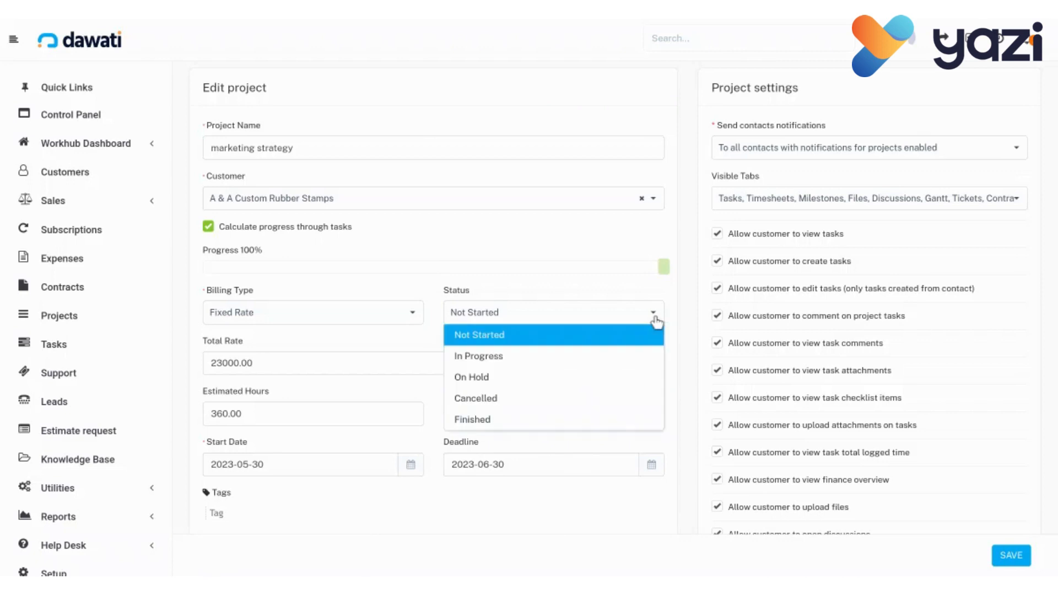
{"action": "left_click", "coordinate": [502, 362]}
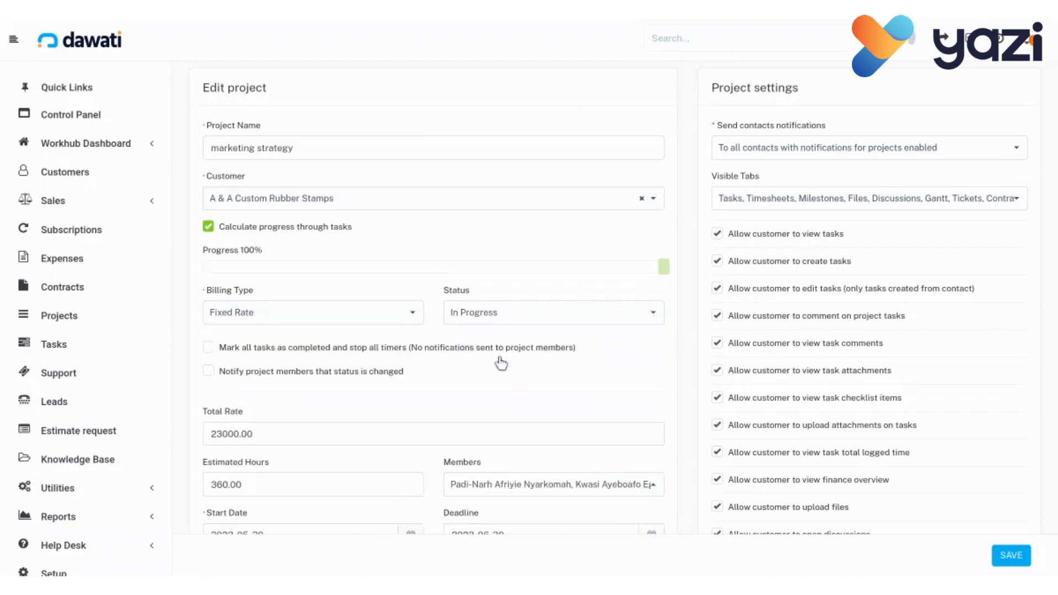
- Enable sending the project created email, save the edited project and review its member list
{"action": "scroll", "coordinate": [502, 363], "scroll_direction": "down", "scroll_amount": 6}
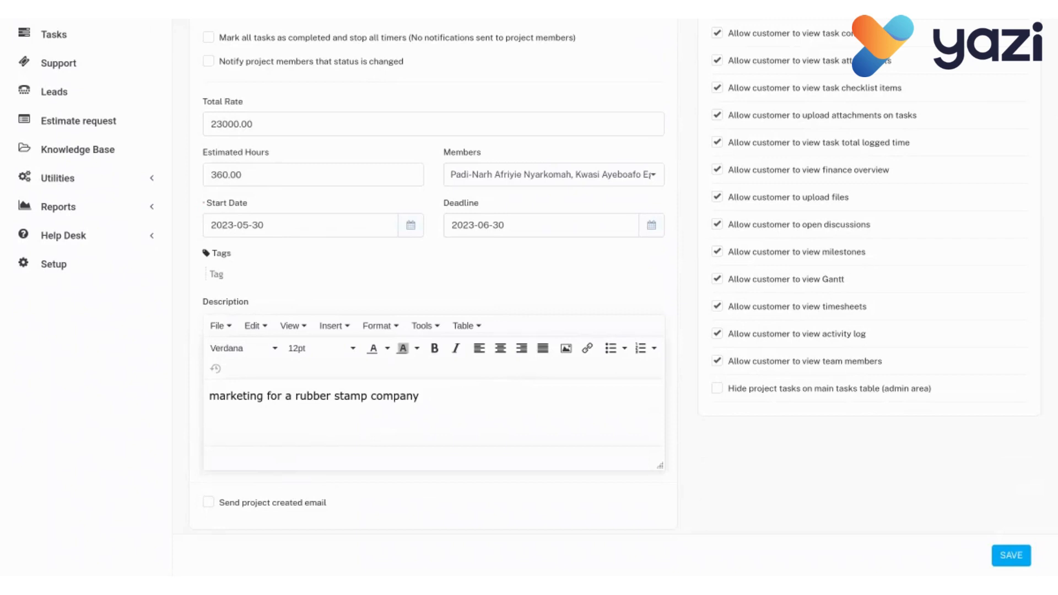
{"action": "left_click", "coordinate": [208, 502]}
{"action": "left_click", "coordinate": [1008, 557]}
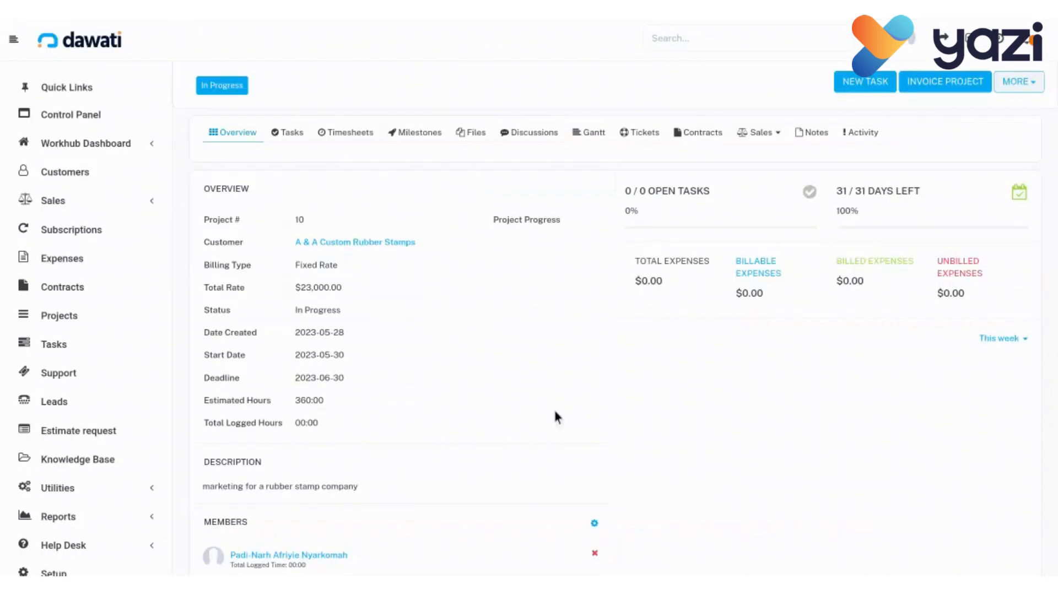
{"action": "scroll", "coordinate": [461, 393], "scroll_direction": "down", "scroll_amount": 3}
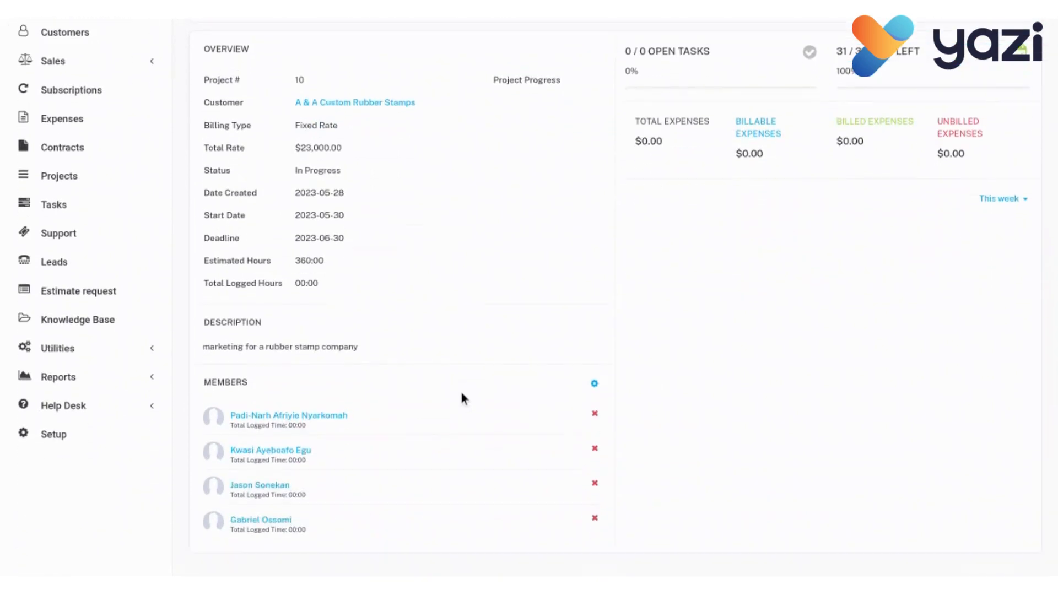